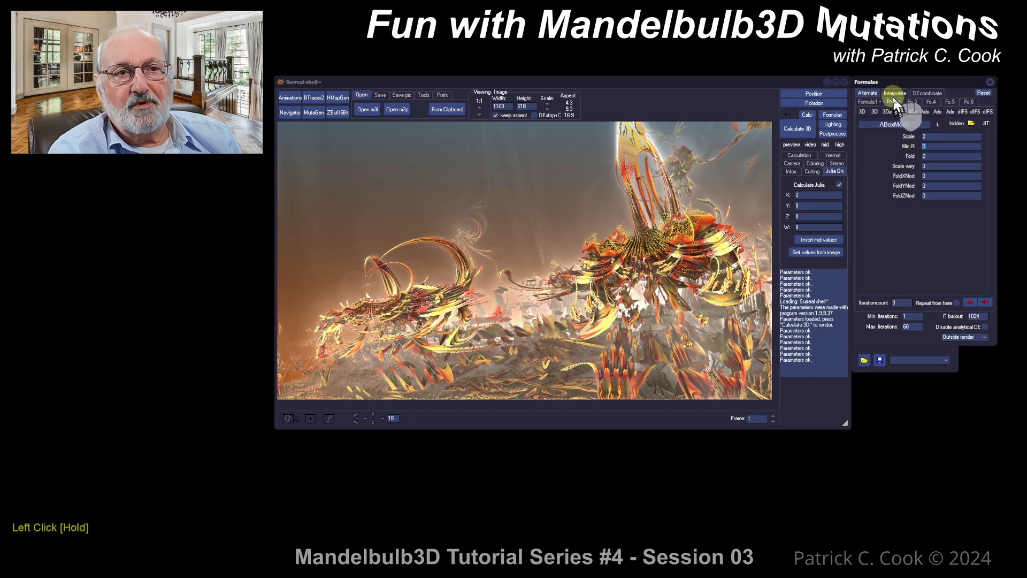
Set Min R of the second formula, ABoxMod1, to 1 and render the image in 3D
click(893, 101)
click(940, 156)
drag(932, 156, 917, 146)
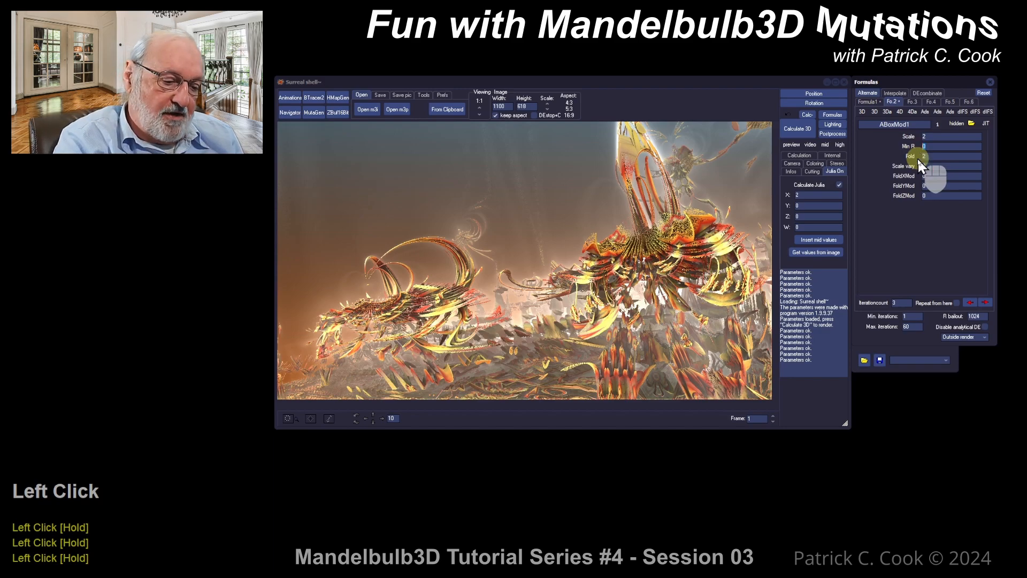
text(1)
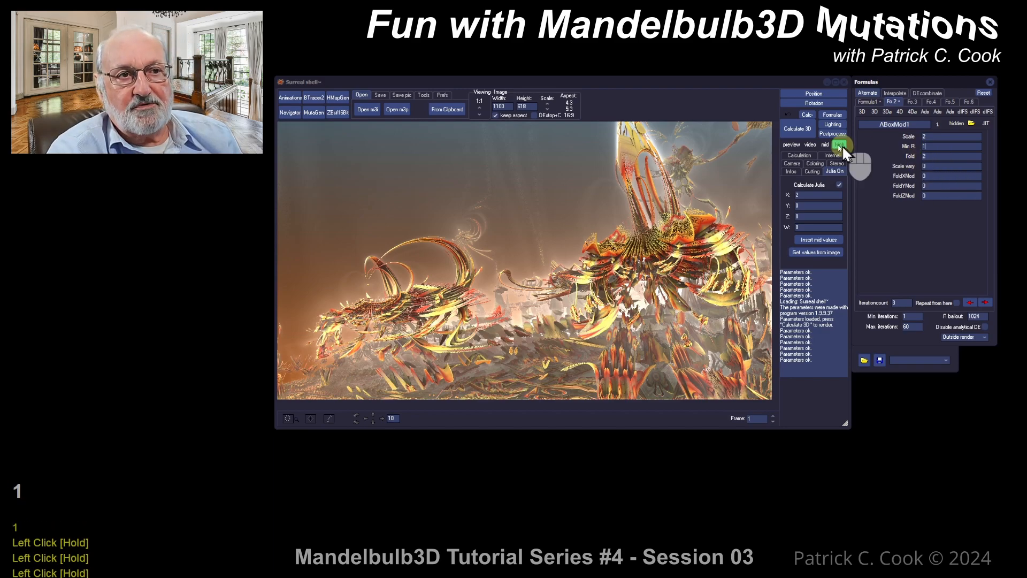
click(797, 129)
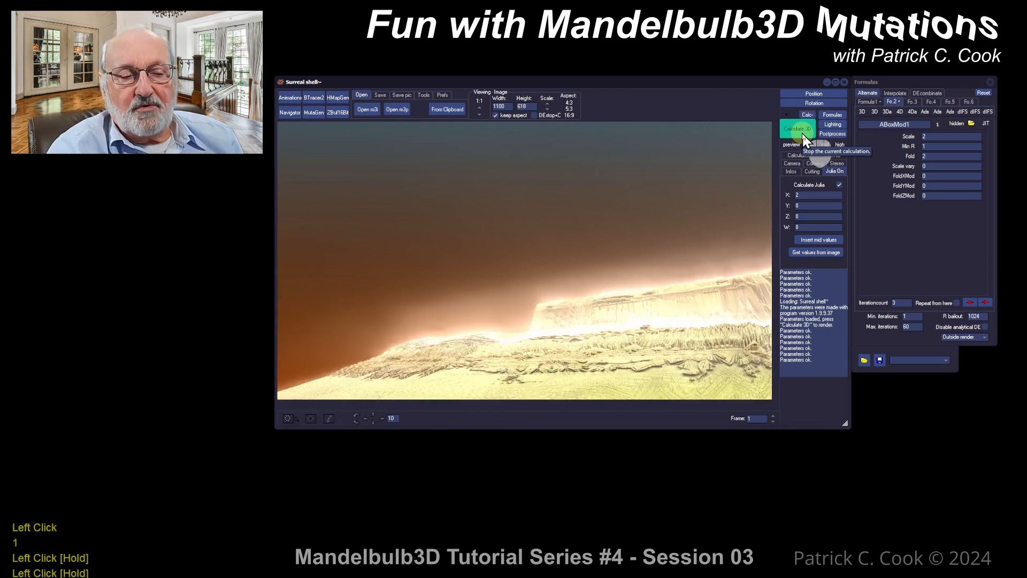
Set Min R of ABoxMod1 to .5 and render the image again
double_click(922, 146)
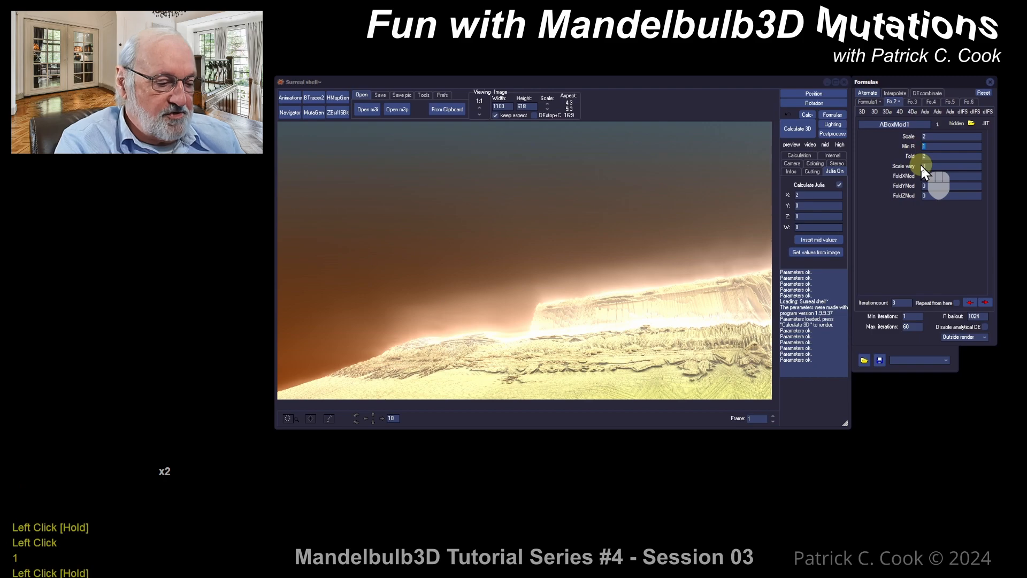
text(.5)
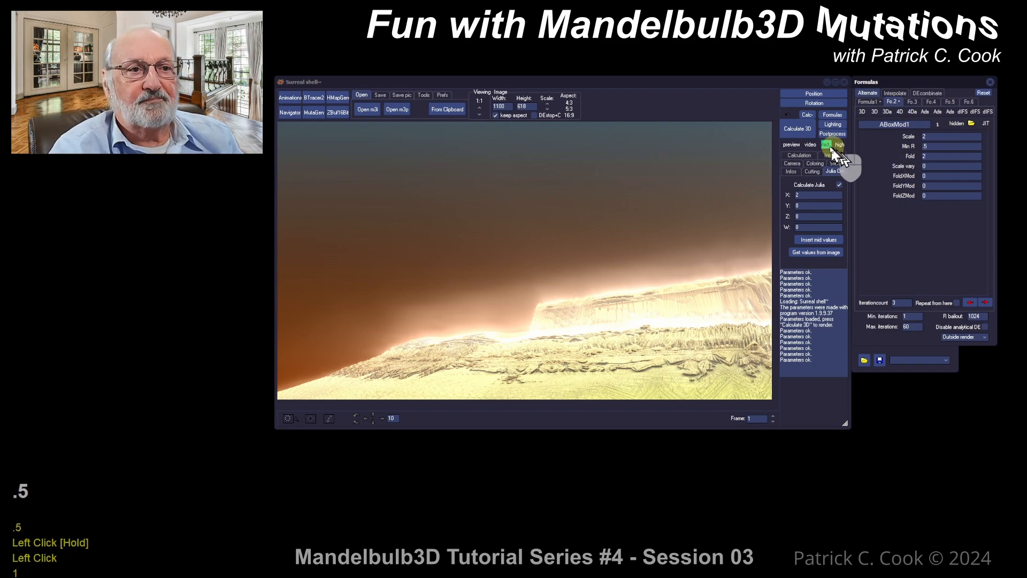
click(805, 132)
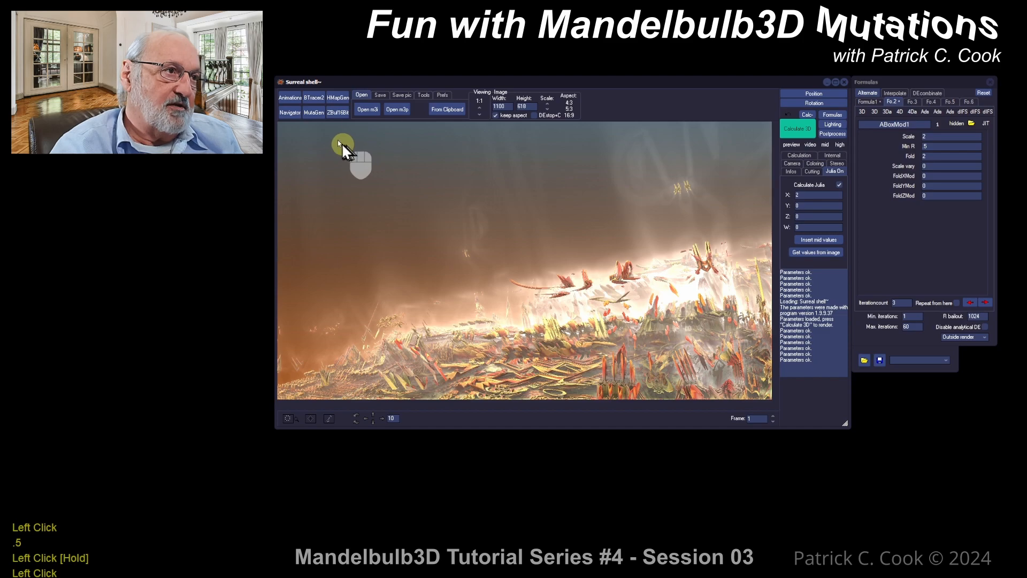
Open the Navigator and reframe the scene by sliding the camera down and turning its look upward
click(294, 113)
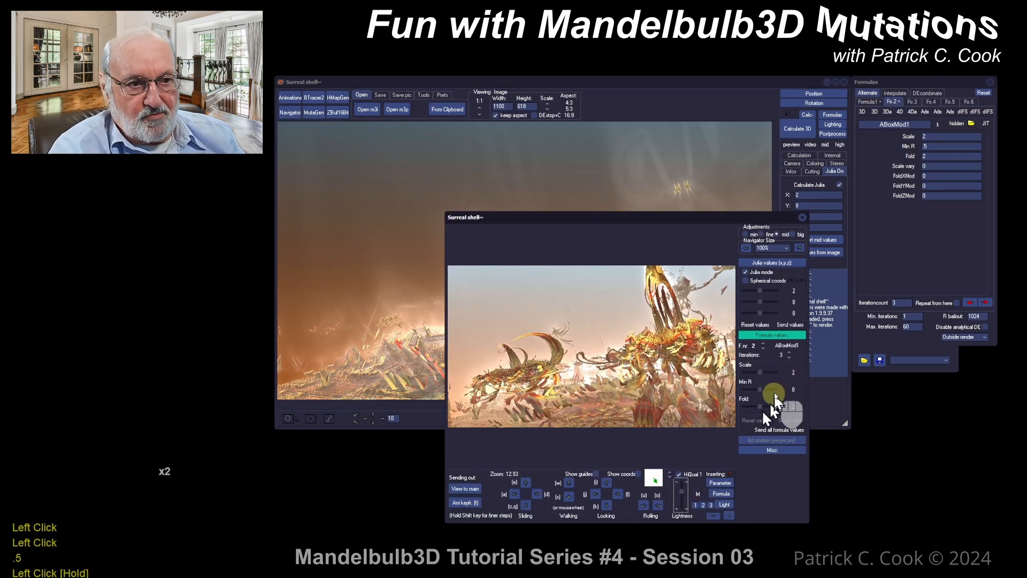
click(526, 504)
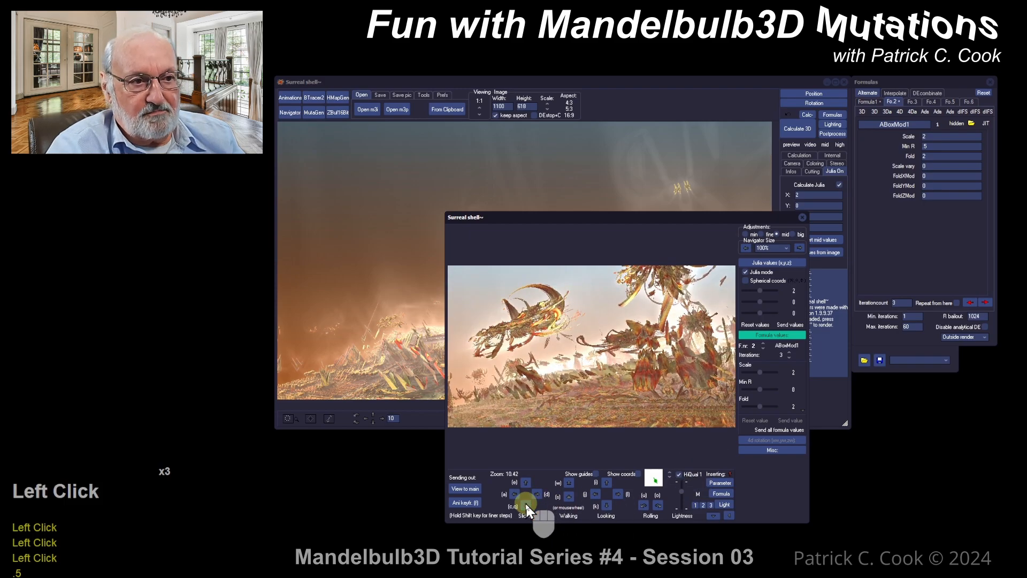
click(525, 504)
click(606, 482)
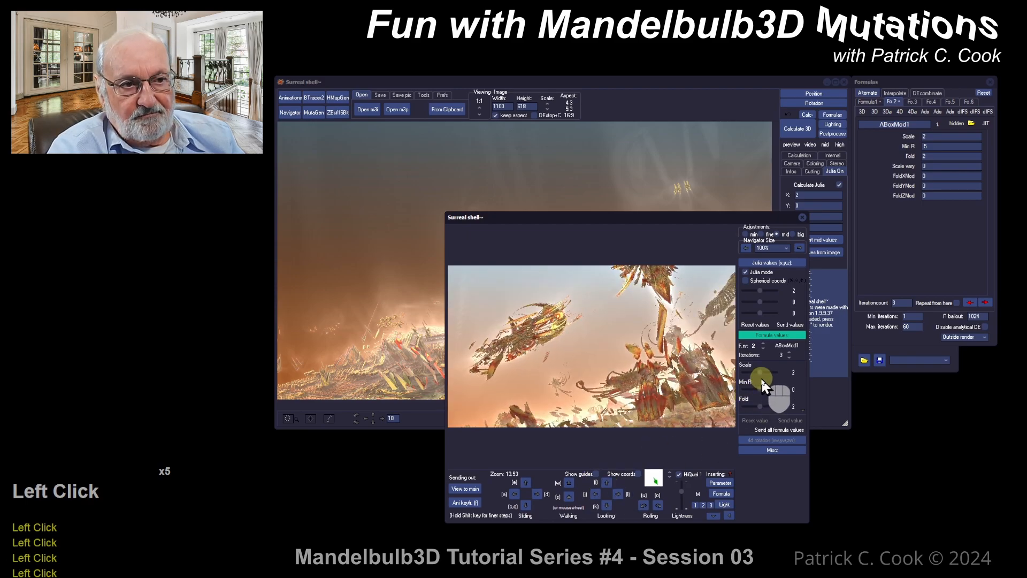
Set the ABoxMod1 iterations to 4 in the Navigator, send the view to the main window and render it
drag(759, 372, 759, 372)
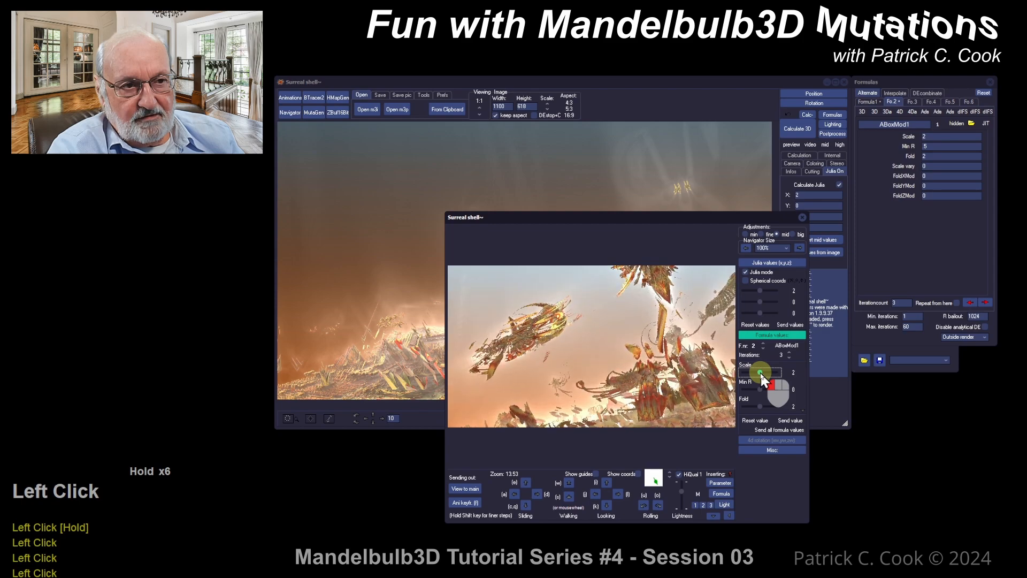
click(789, 352)
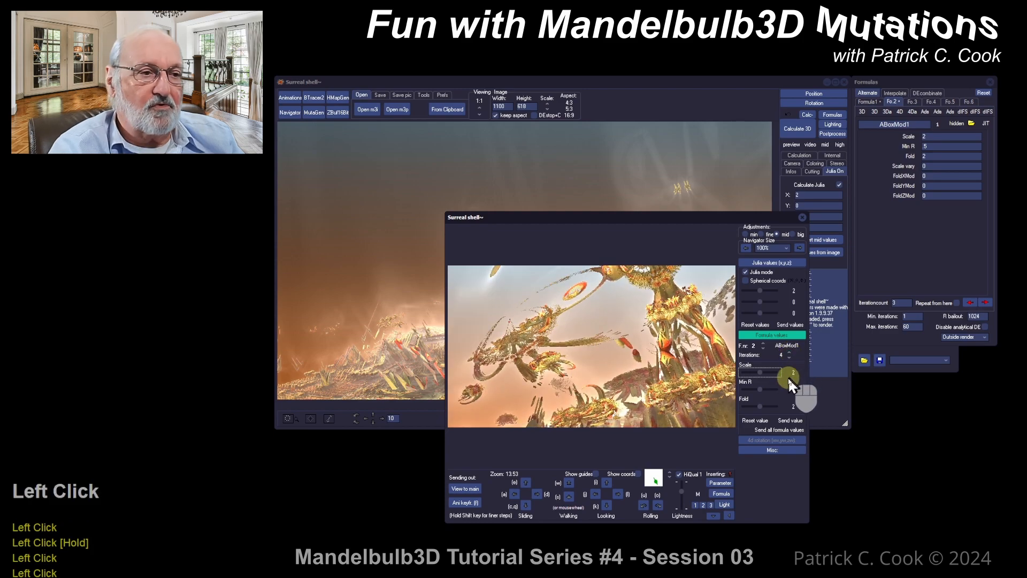
click(465, 489)
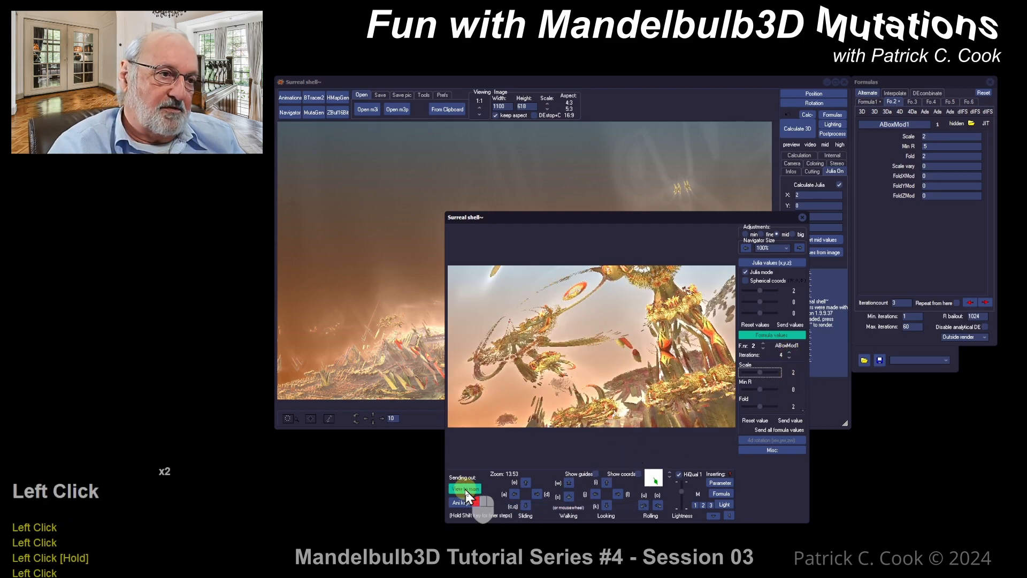
click(797, 129)
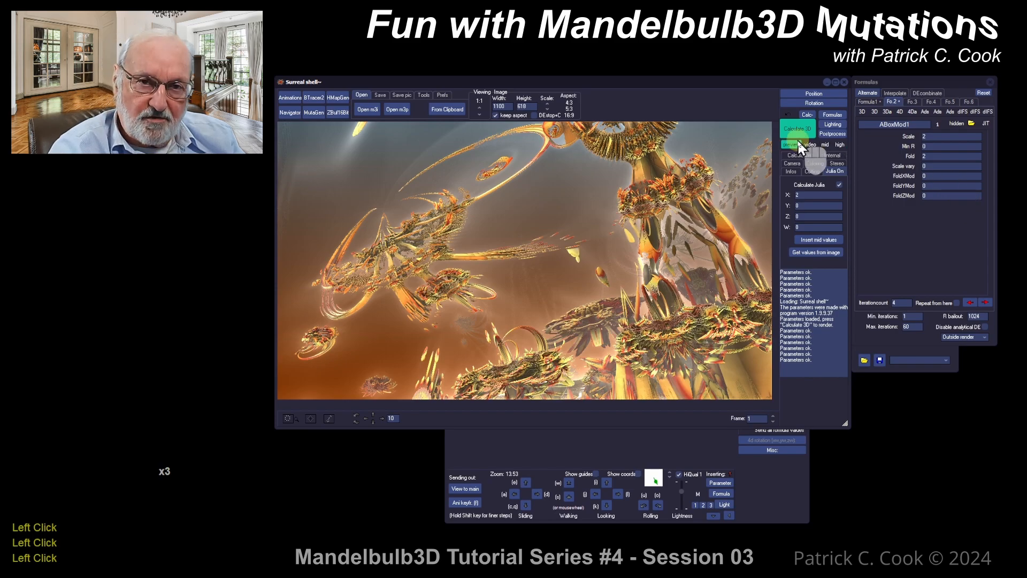
Bring the Navigator window back to the front, reposition it and close it
click(781, 503)
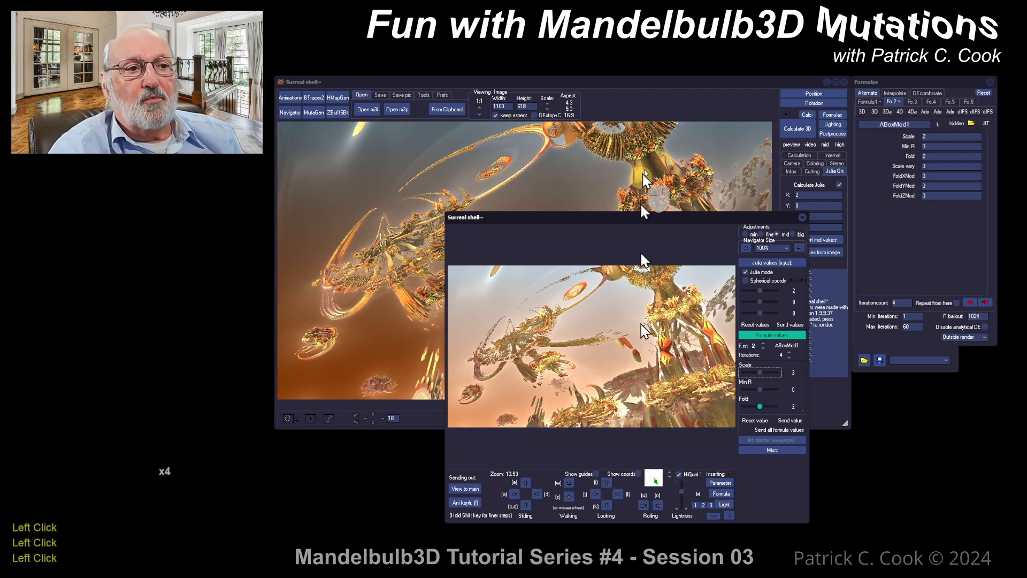
drag(659, 219, 590, 212)
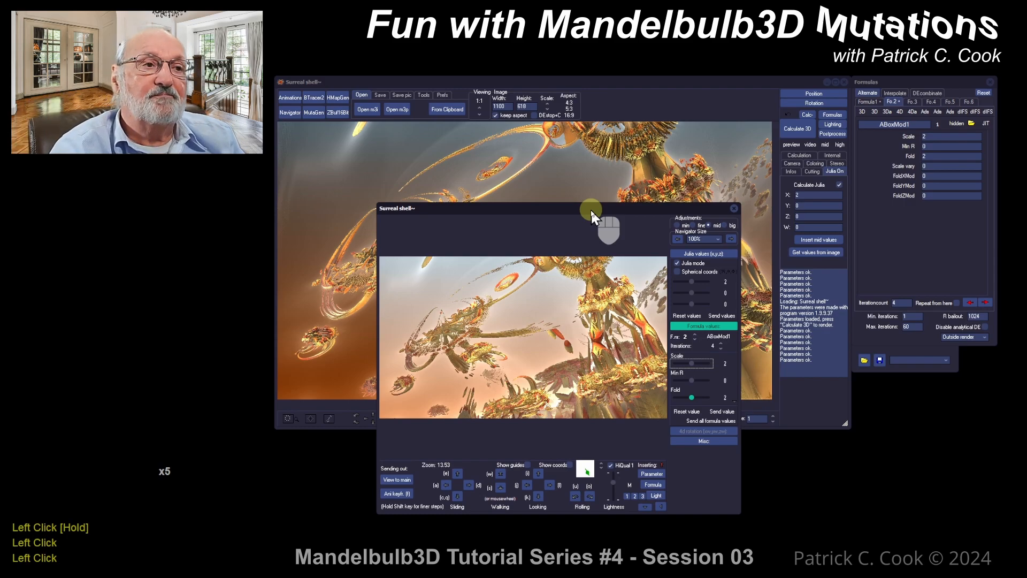
click(560, 207)
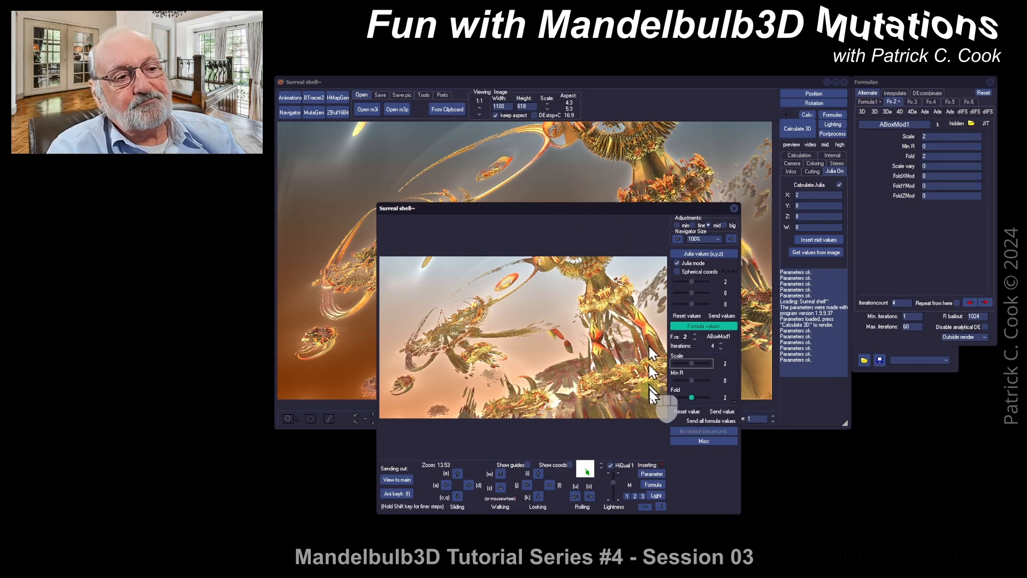
click(734, 208)
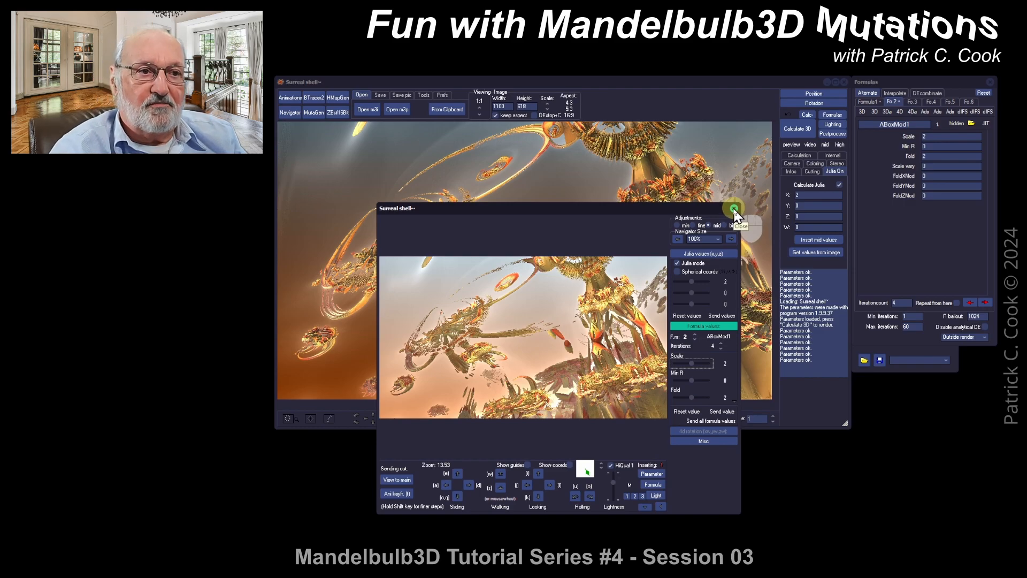
click(734, 208)
Open MutaGen for the current image, reposition its window and generate a new set of mutations
click(314, 112)
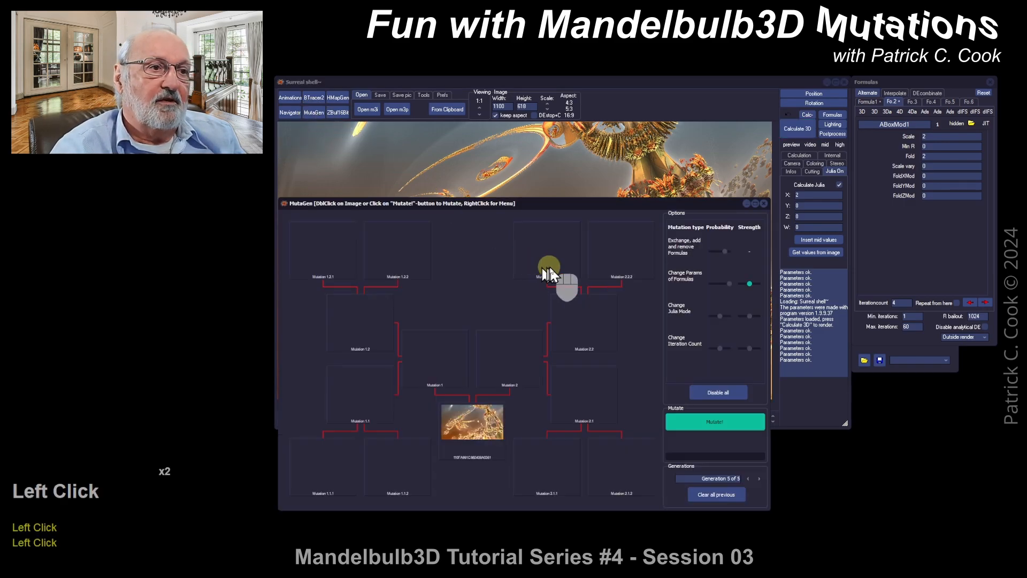
drag(573, 204, 623, 203)
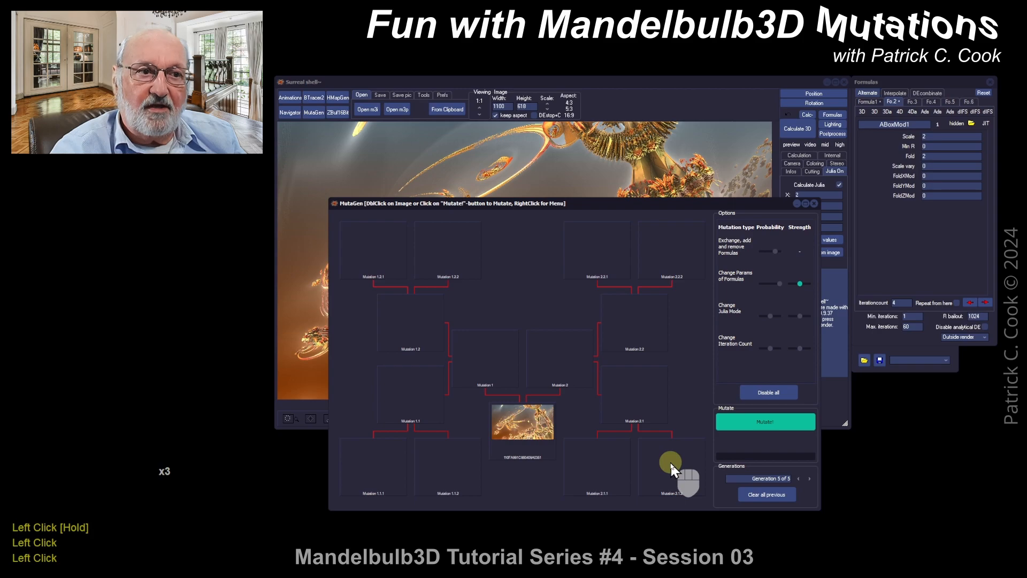
drag(659, 204, 630, 196)
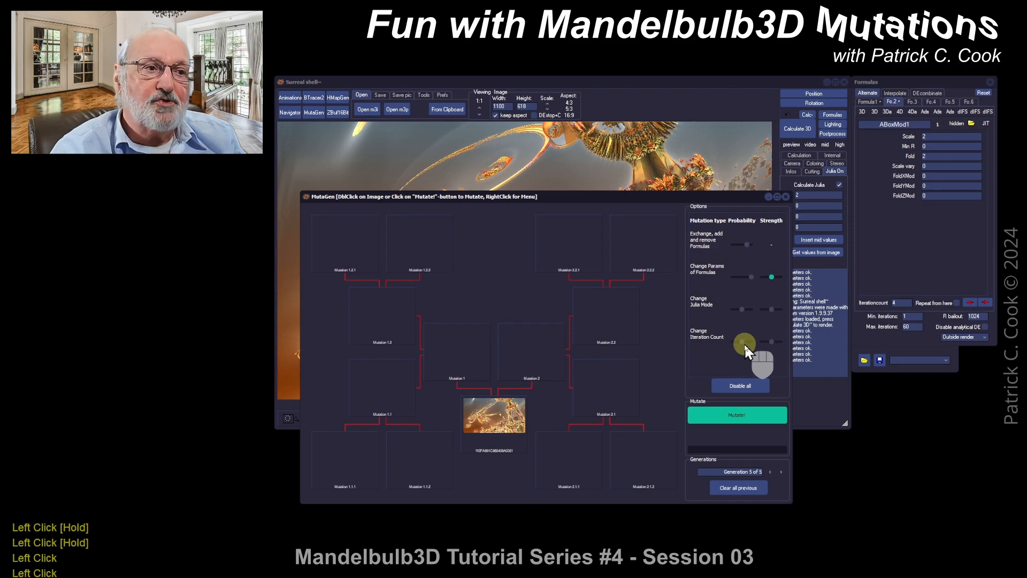
click(742, 418)
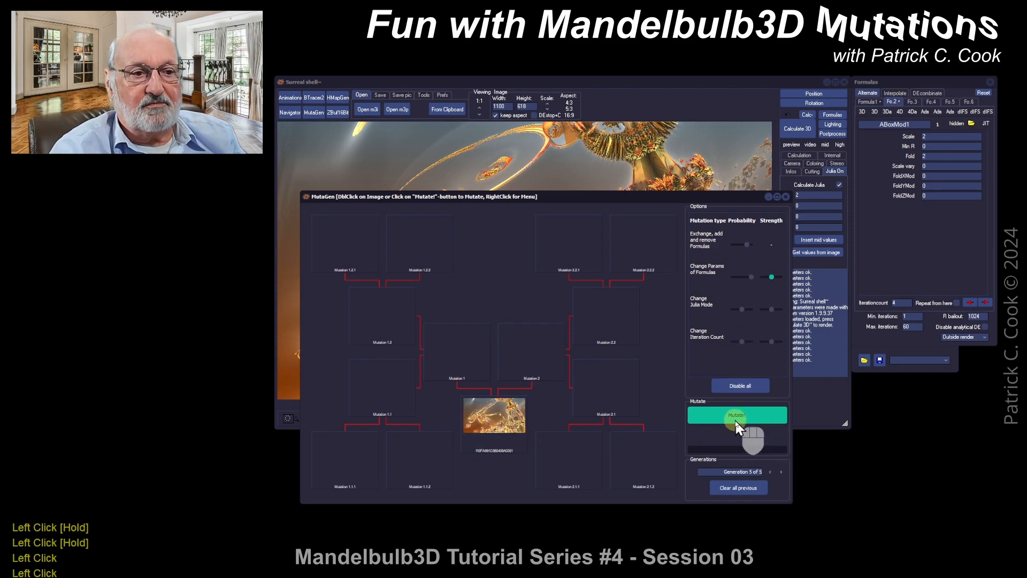
click(734, 419)
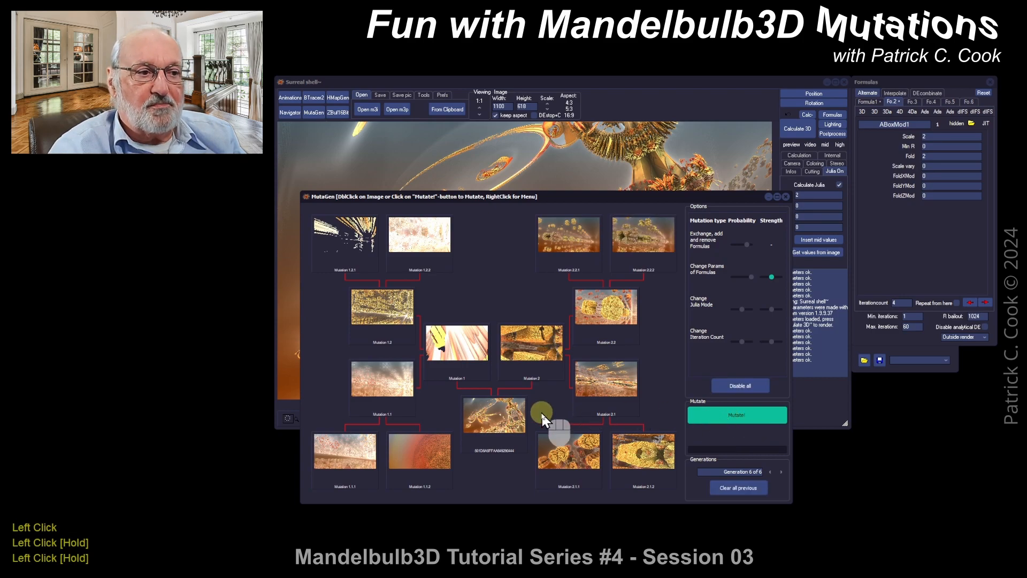
Send Mutation 2.1.1 to the main editor and render it in 3D
drag(582, 378, 522, 411)
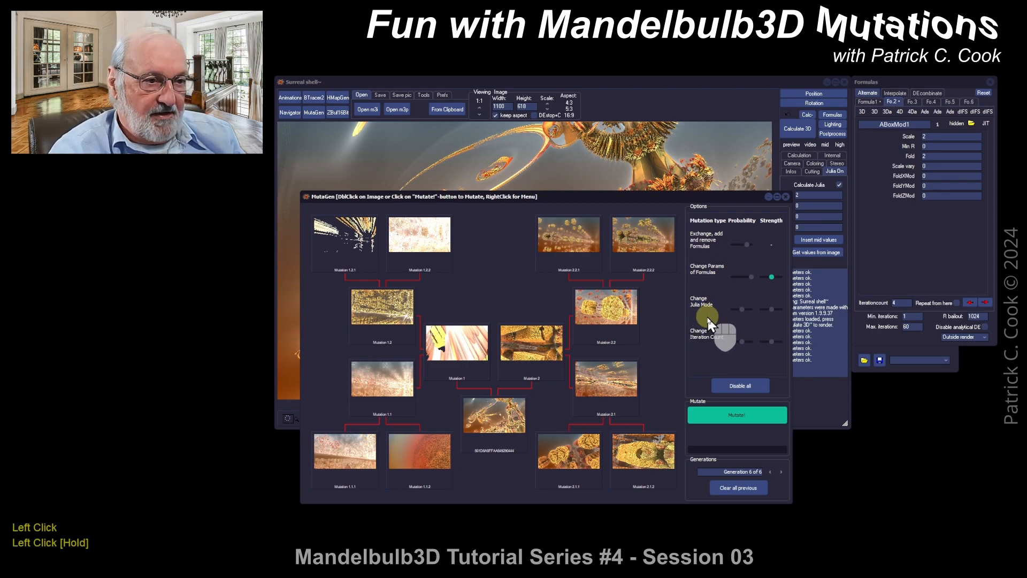
right_click(576, 451)
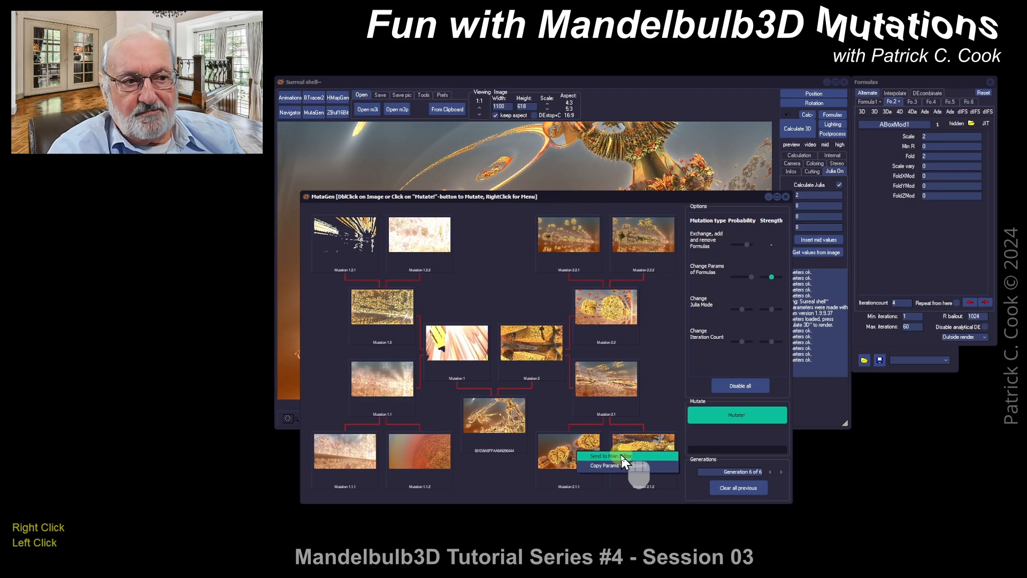
click(622, 458)
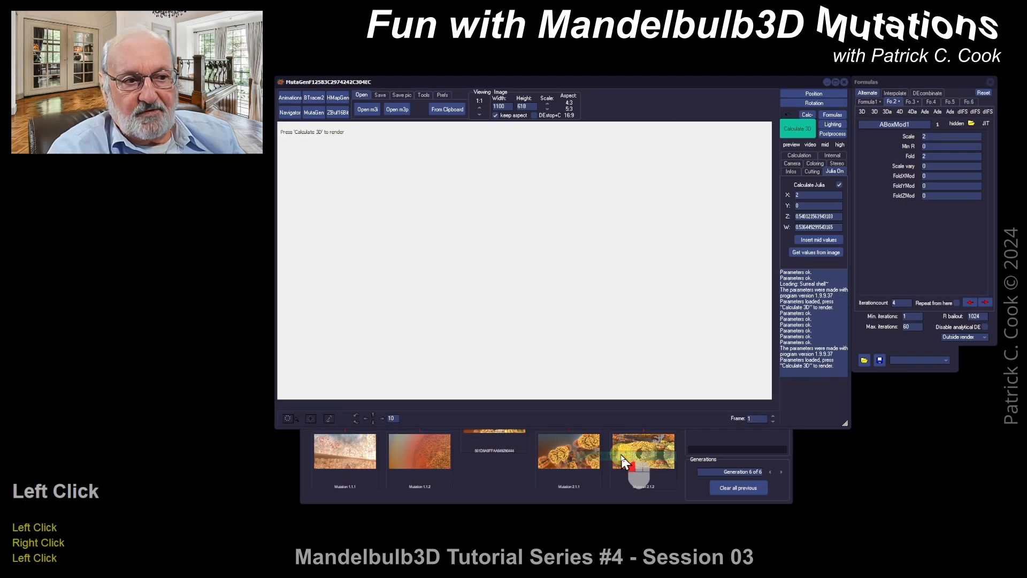
click(802, 132)
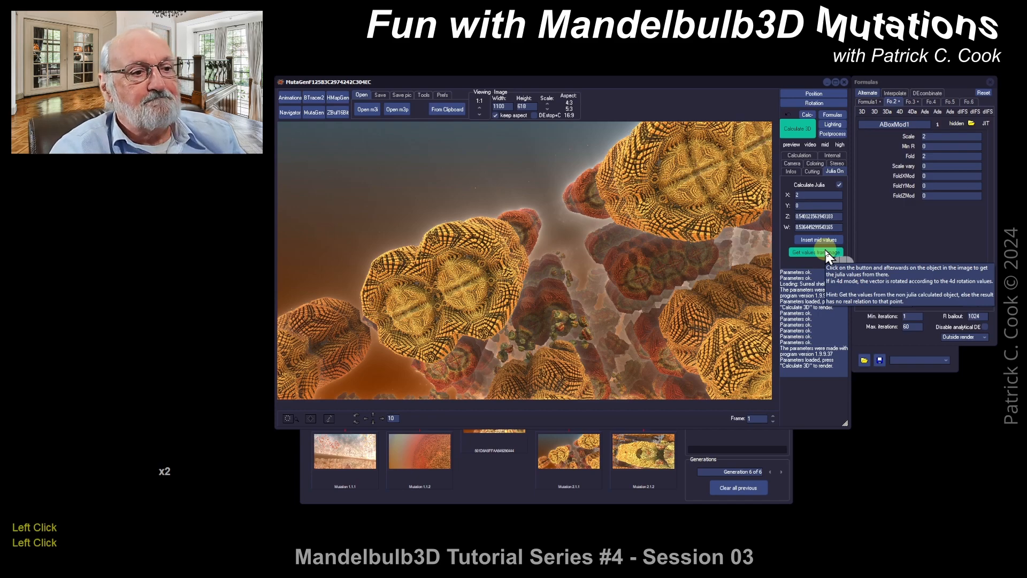
click(530, 495)
drag(615, 198, 604, 191)
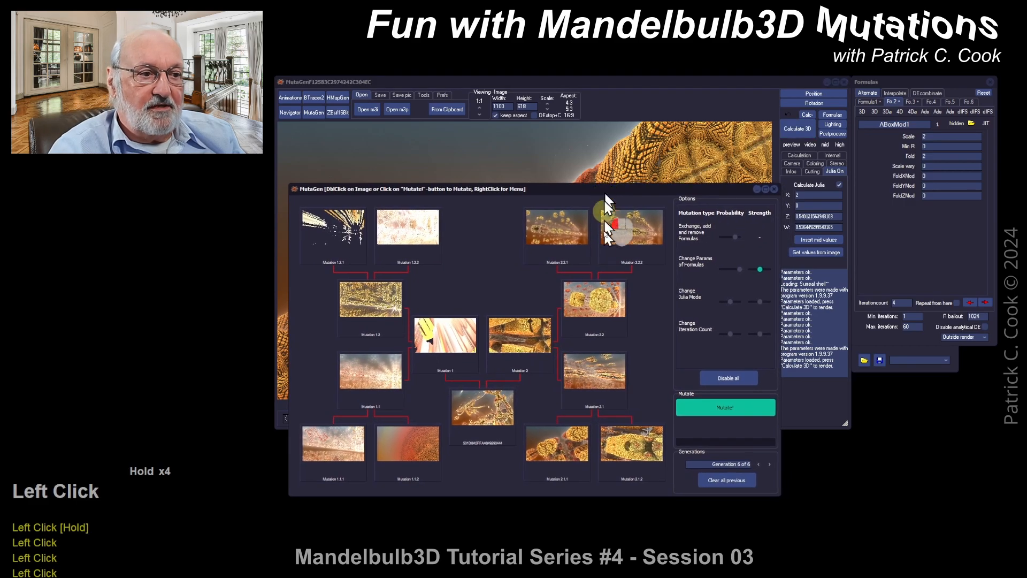
Return to the main window and examine the parameters of the mutated image's first formula
click(785, 79)
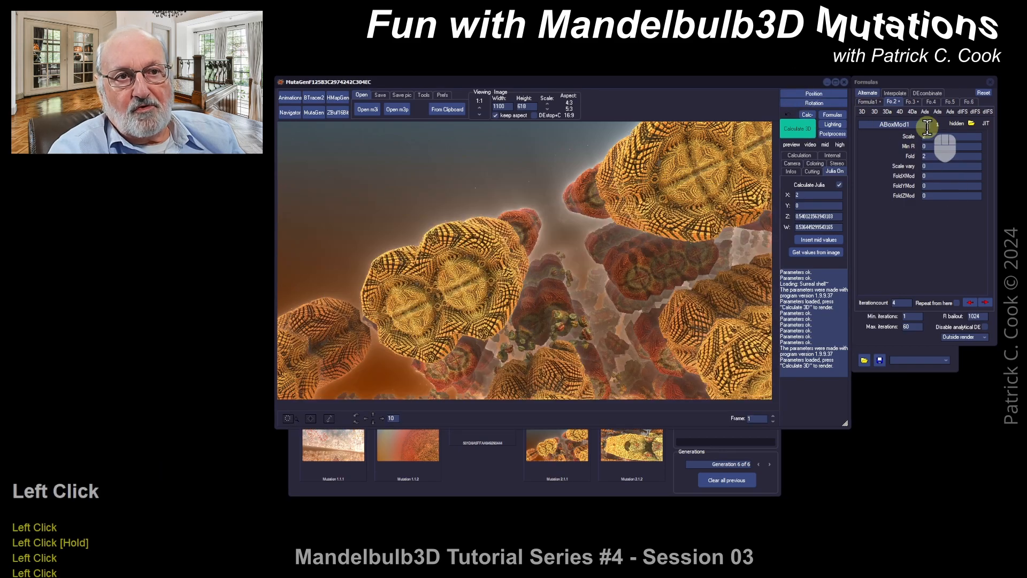
click(868, 96)
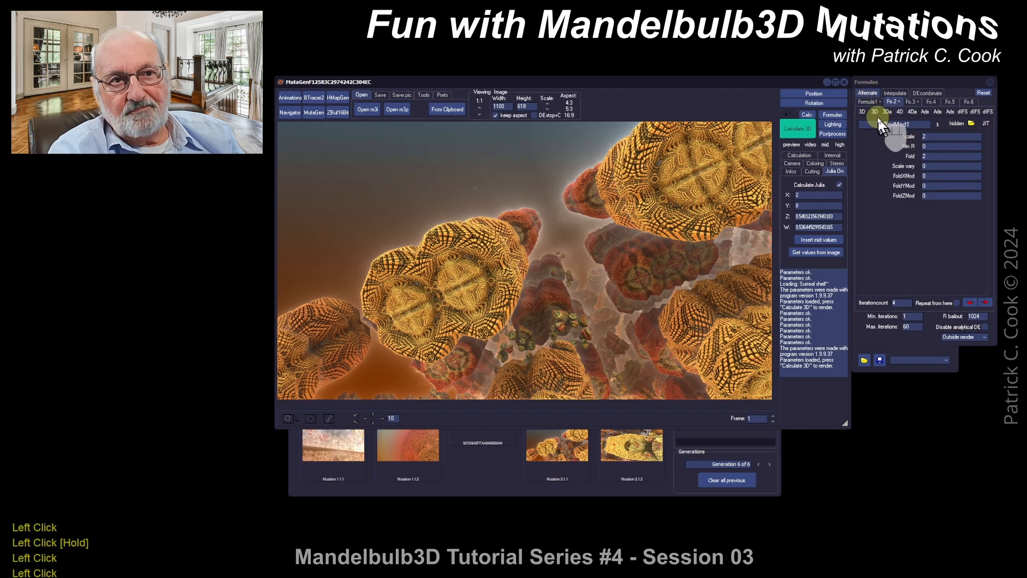
double_click(866, 101)
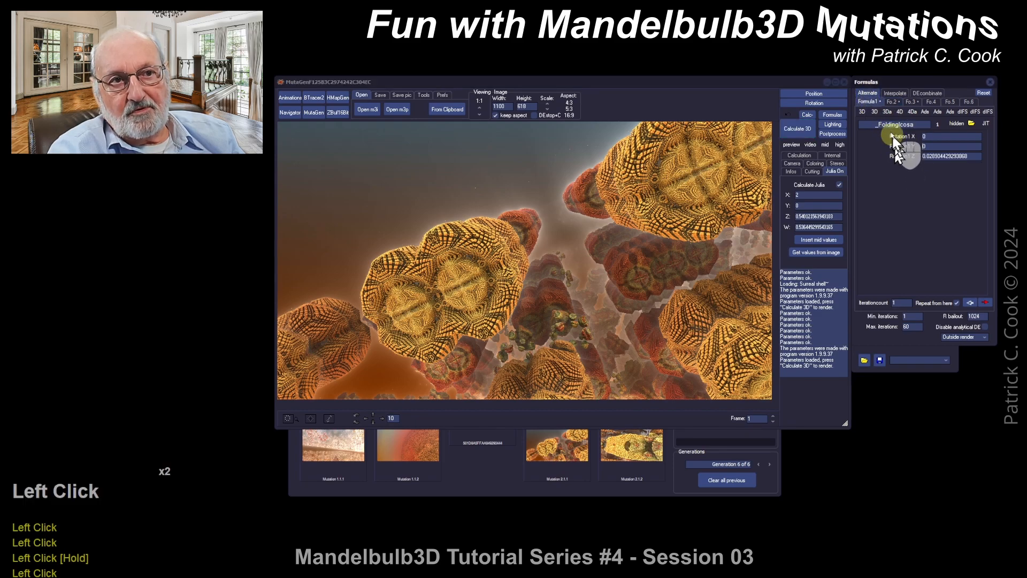